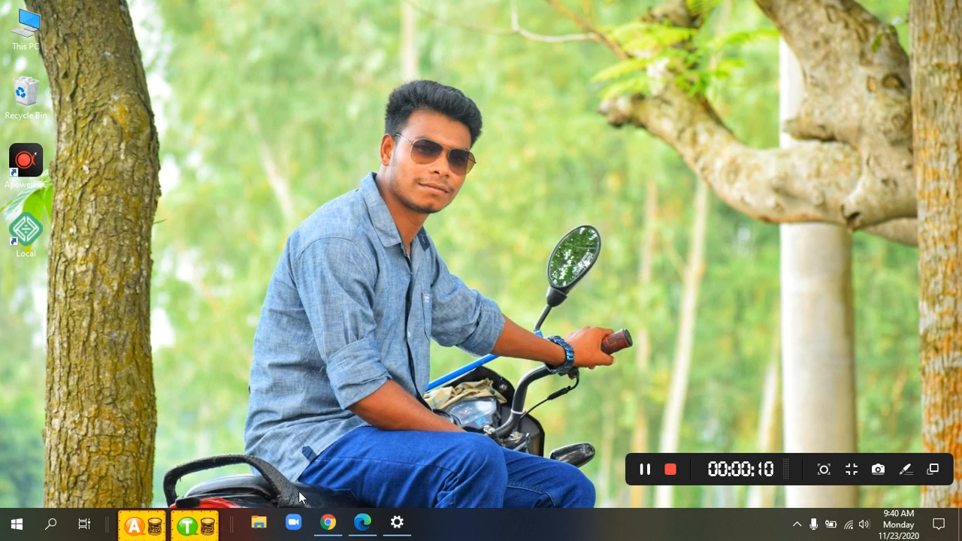
Switch to Chrome and show the ongoing Google Meet call
left_click(328, 524)
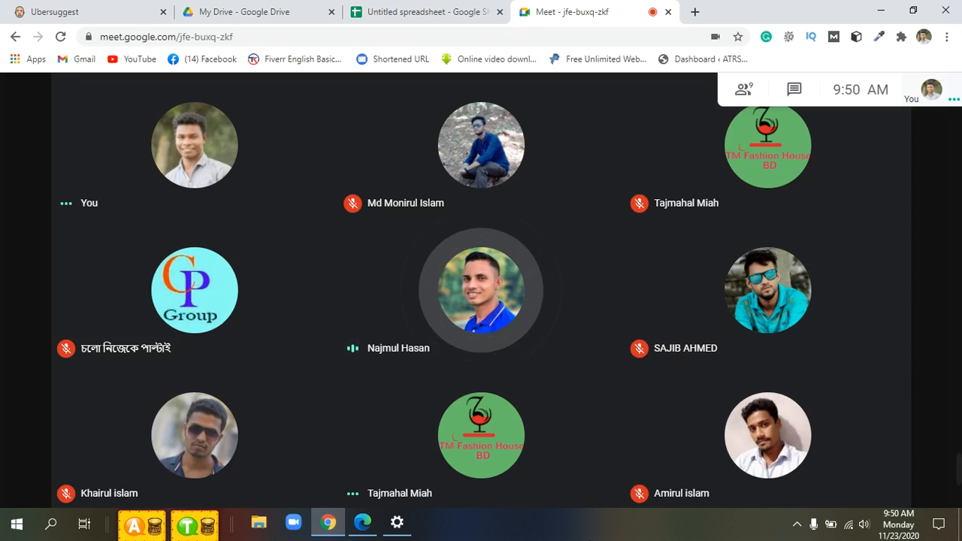
mouse_move(777, 445)
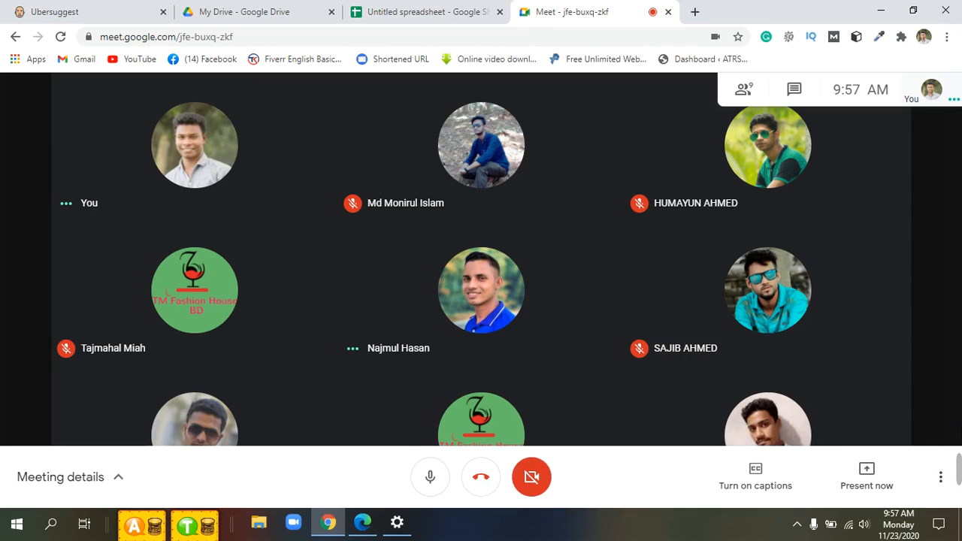
mouse_move(959, 469)
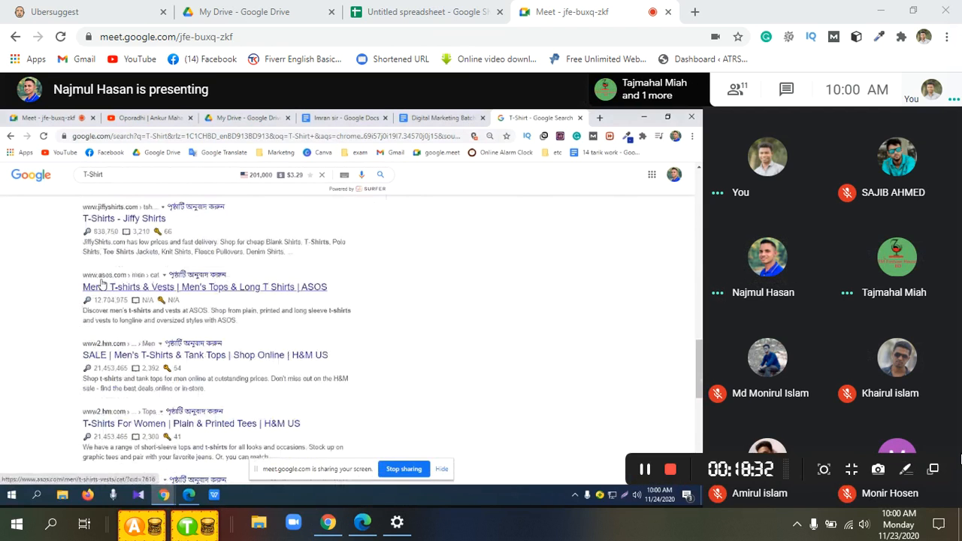
mouse_move(328, 534)
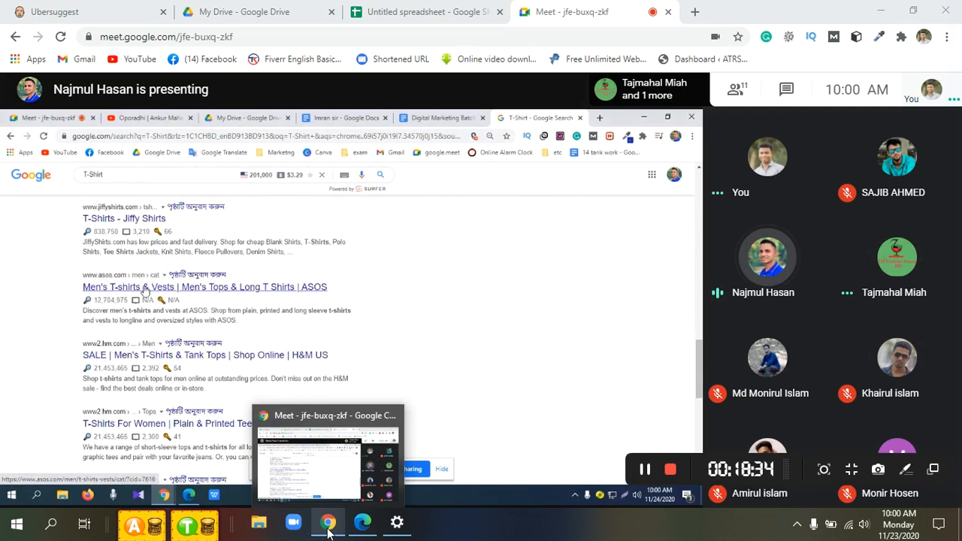
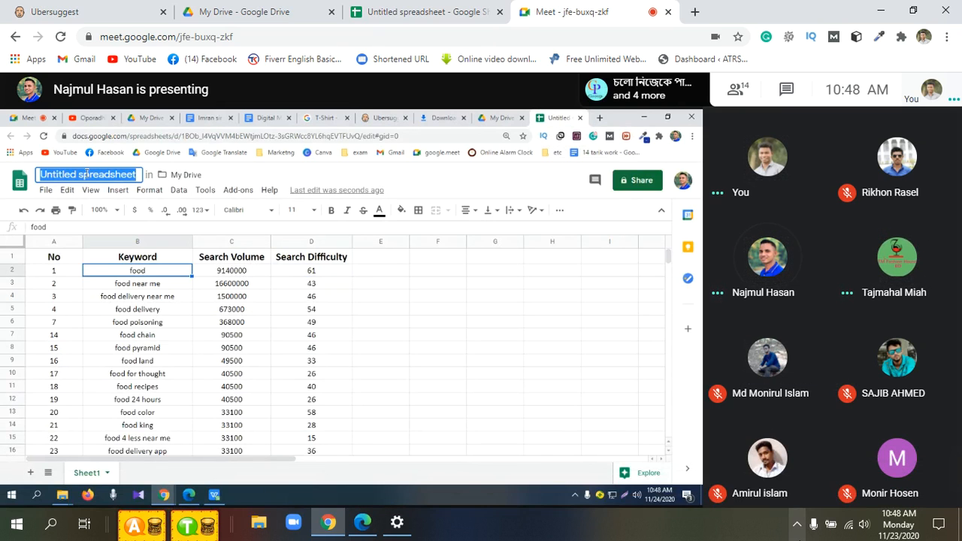
Check the computer's Wi-Fi connection in the list of available networks
left_click(853, 527)
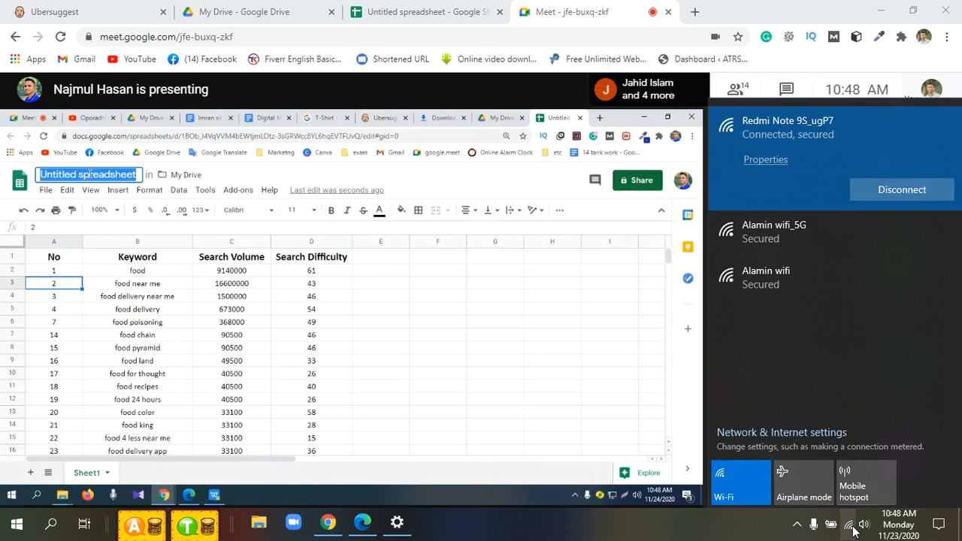
left_click(852, 529)
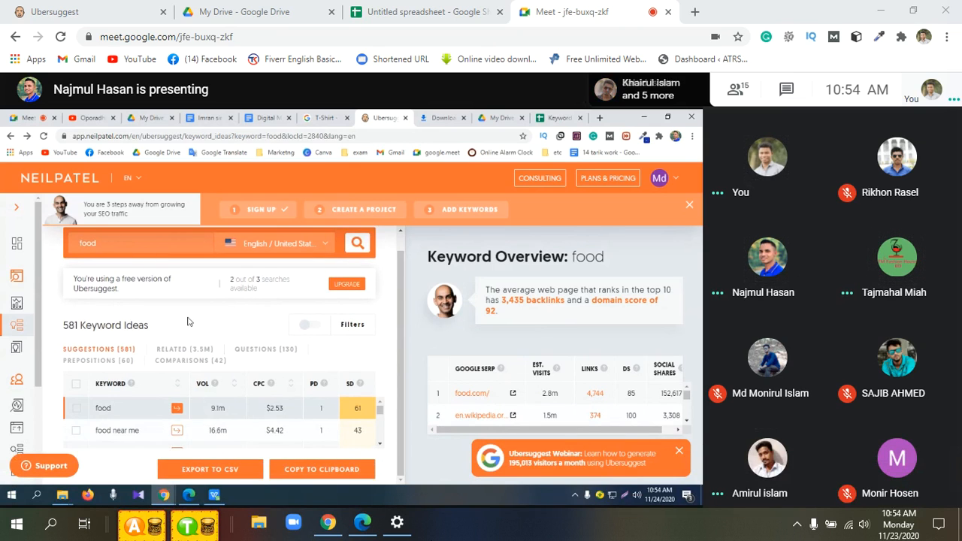
mouse_move(215, 384)
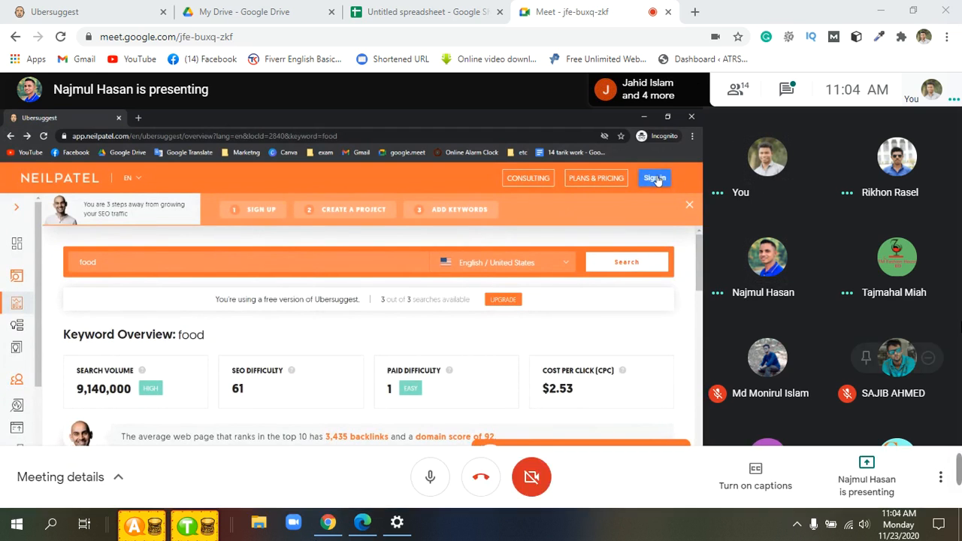
mouse_move(960, 470)
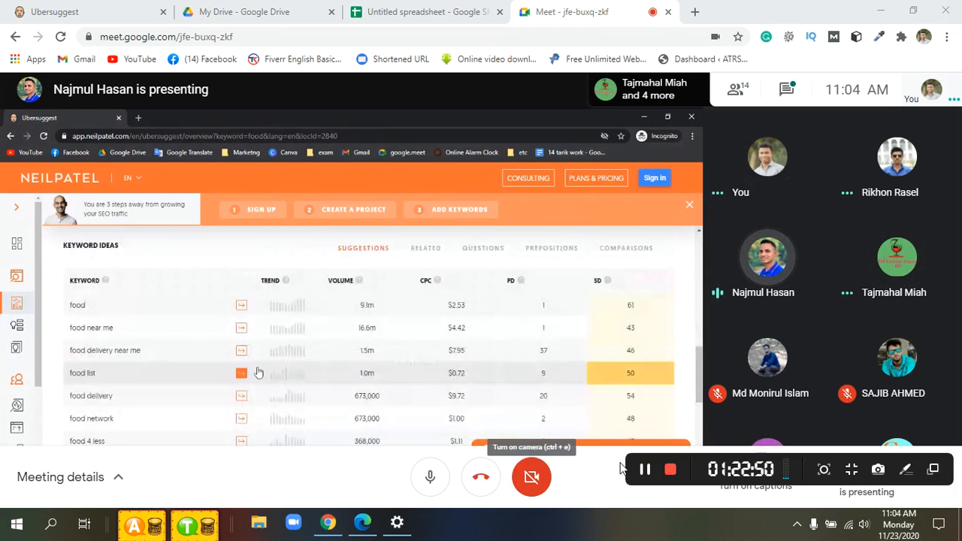
left_click(645, 470)
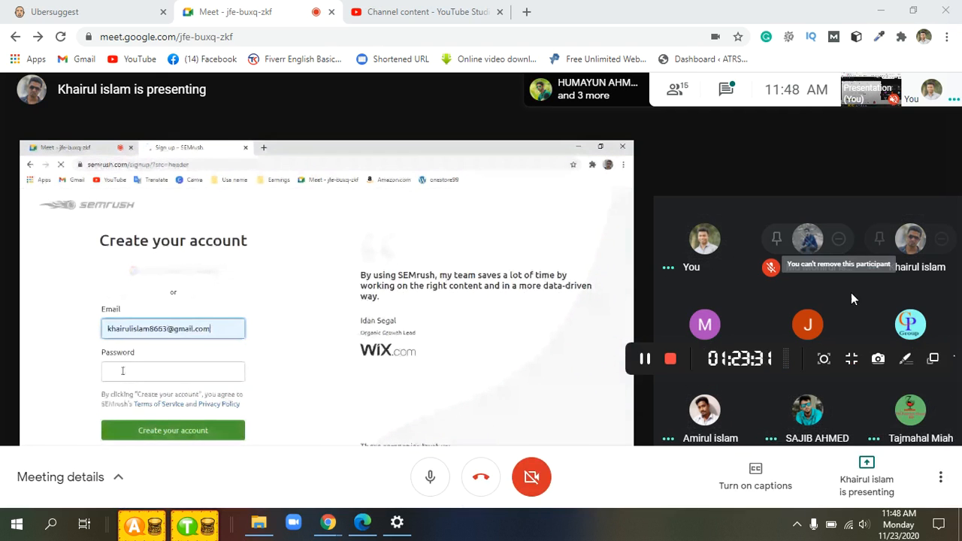
left_click_drag(805, 355, 823, 505)
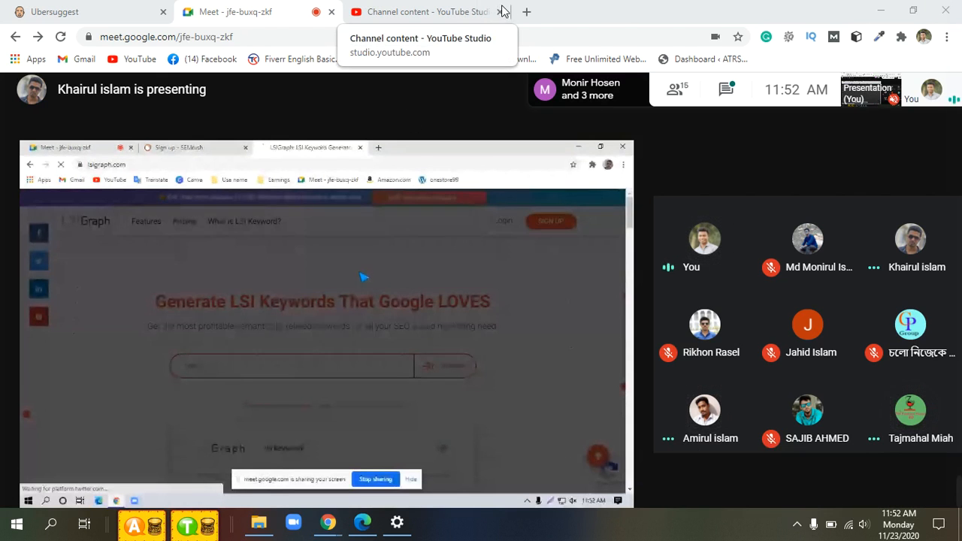
Close the YouTube Studio tab and stop the paused screen sharing in the meeting
left_click(503, 12)
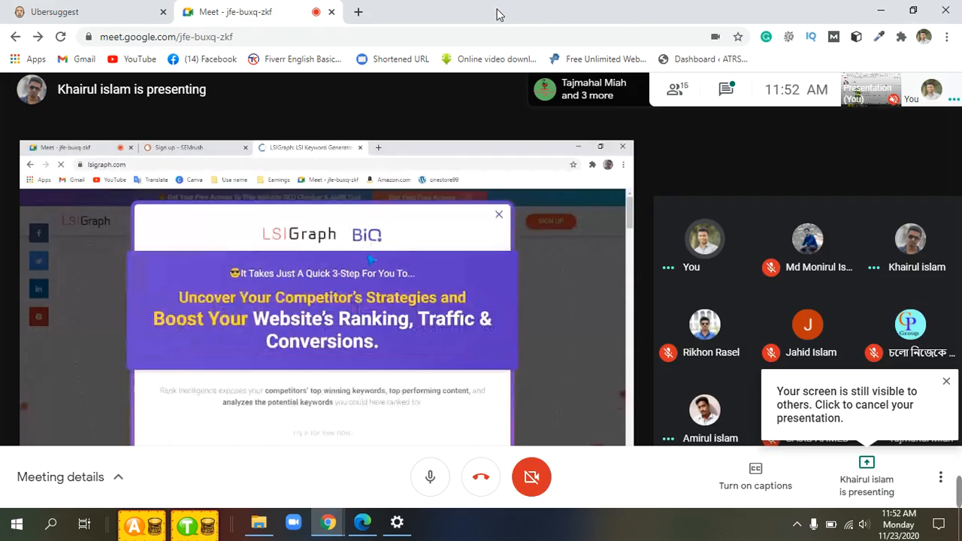
left_click(500, 12)
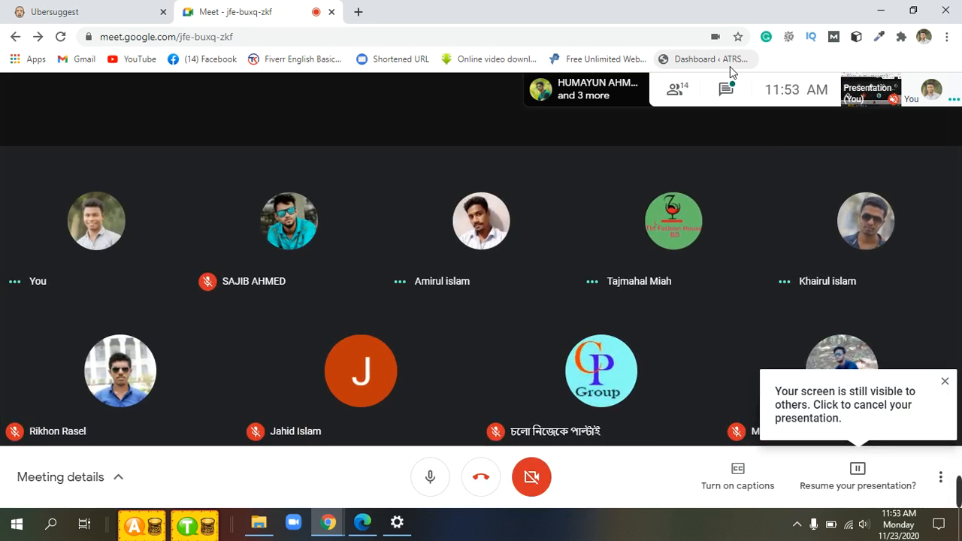
left_click(863, 477)
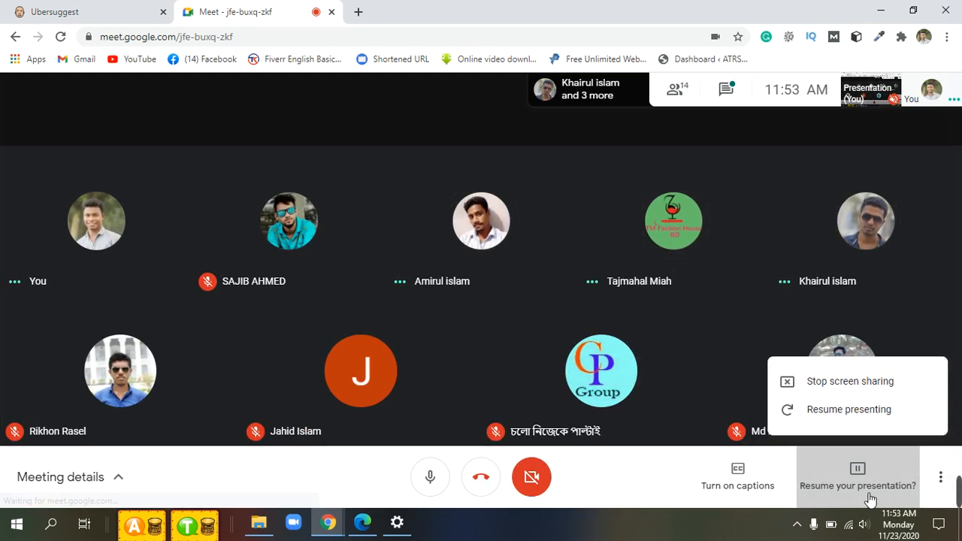
left_click(851, 381)
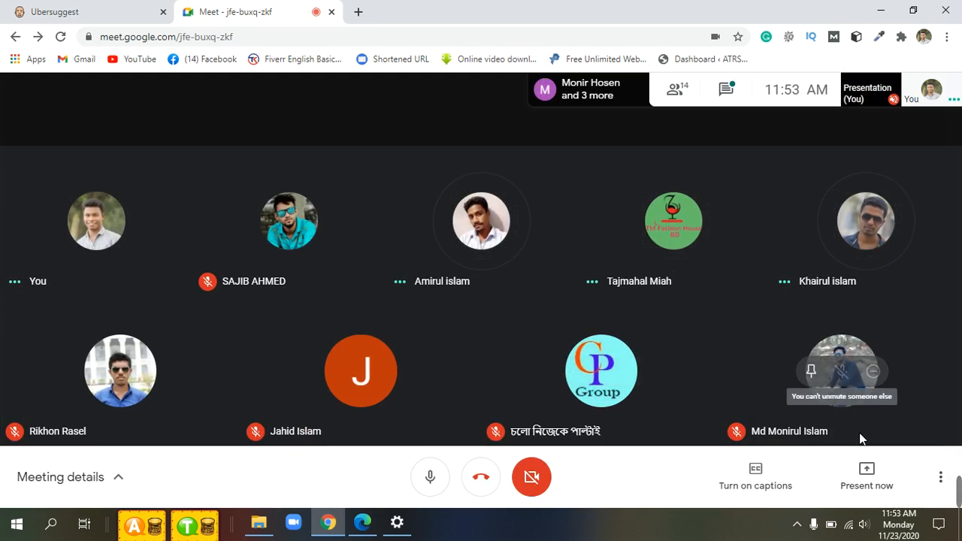
Present the entire screen to the meeting participants
left_click(865, 476)
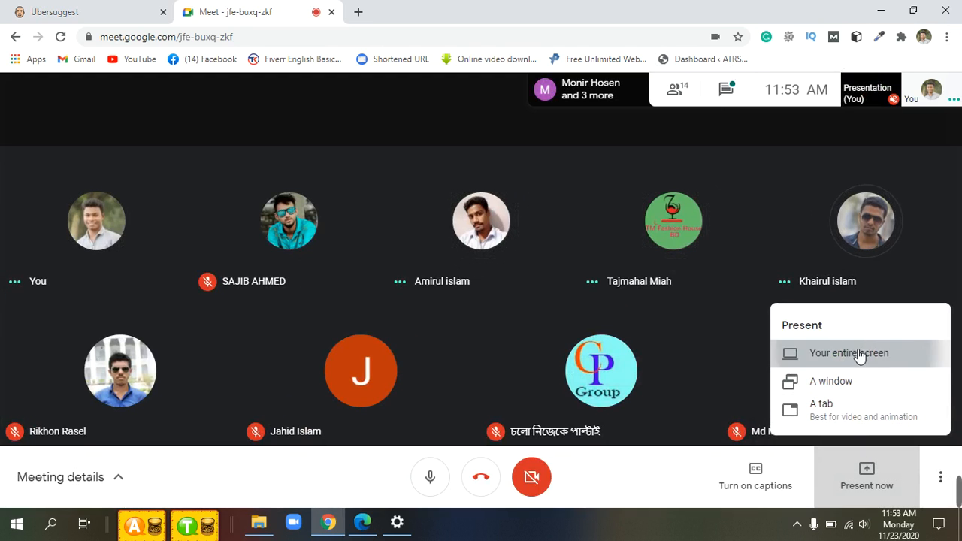
left_click(859, 354)
left_click(458, 168)
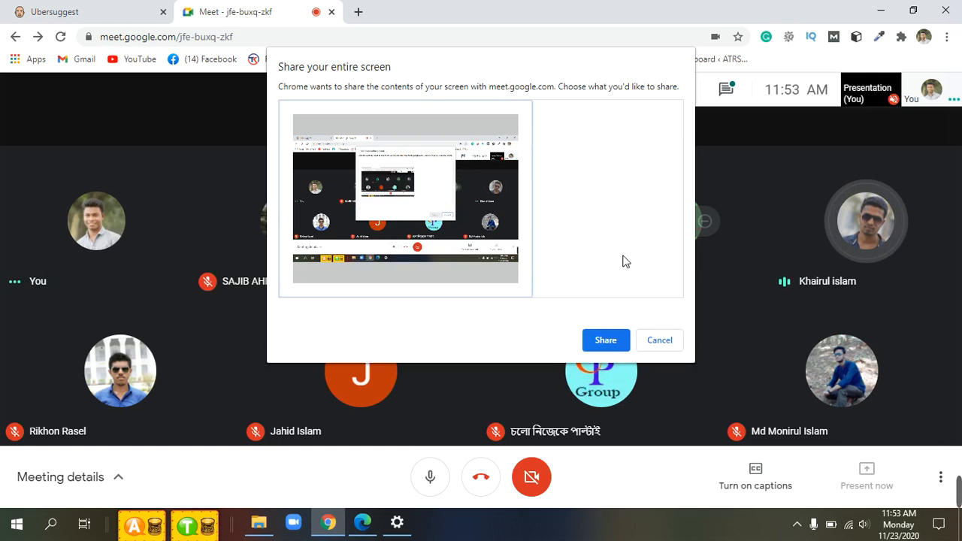
left_click(606, 340)
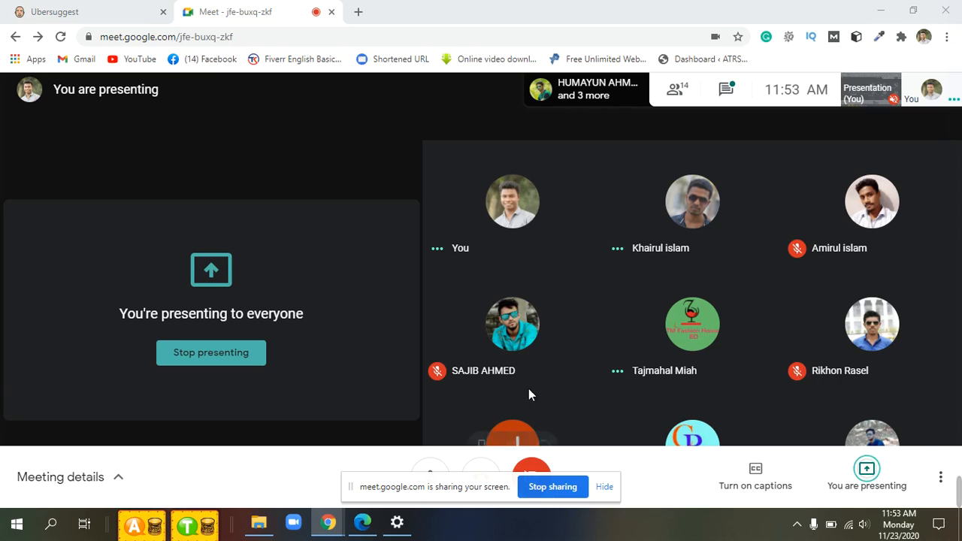
Search for "lsi graph" in a new browser tab and open the LSIGraph website
left_click(357, 13)
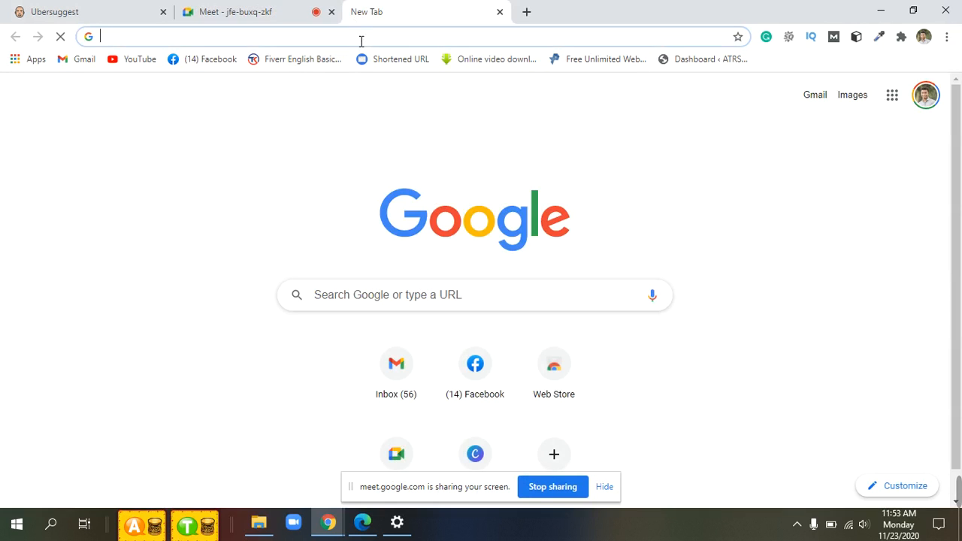
left_click(361, 41)
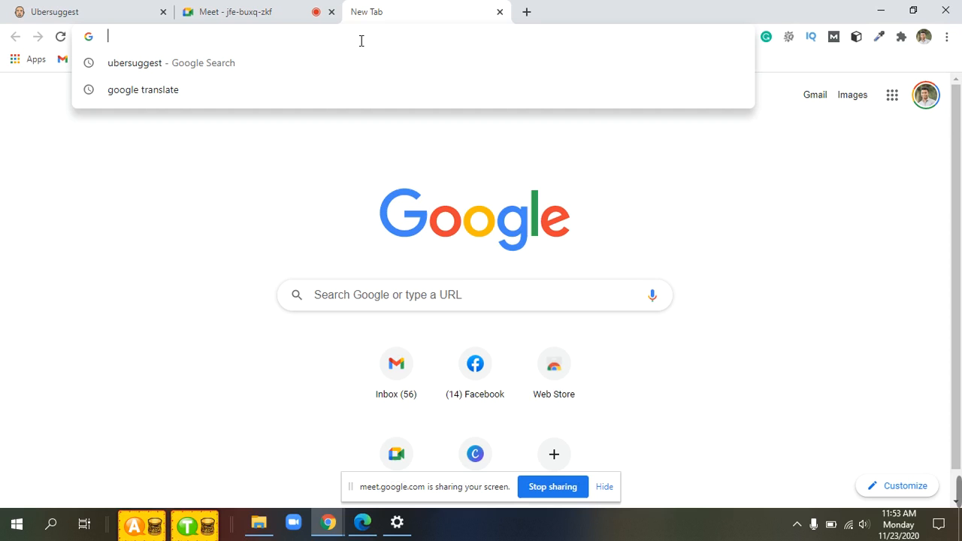
type("L")
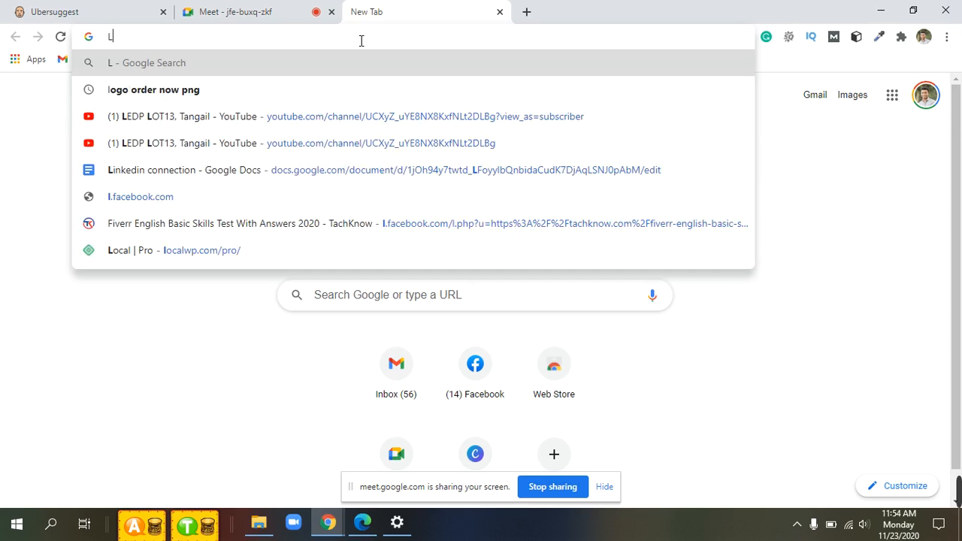
type("SI")
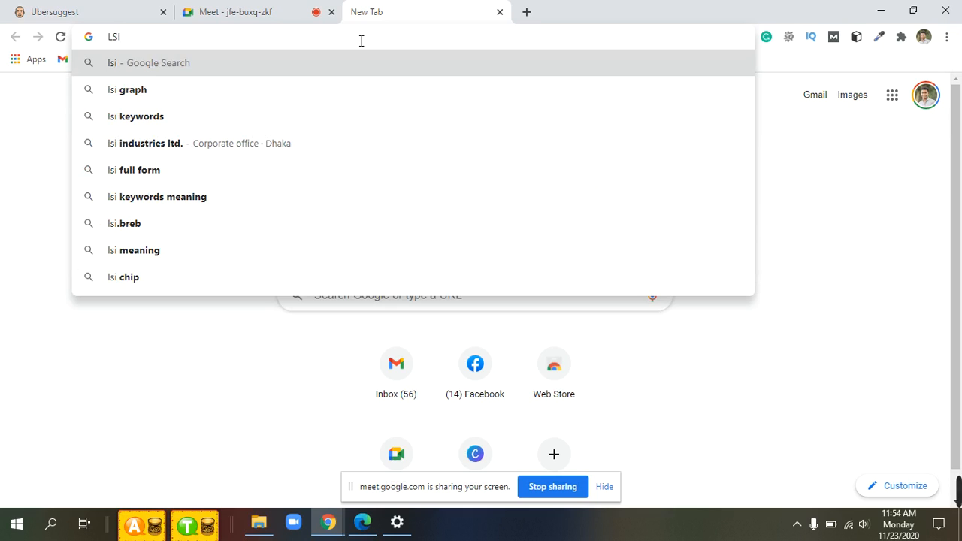
left_click(114, 92)
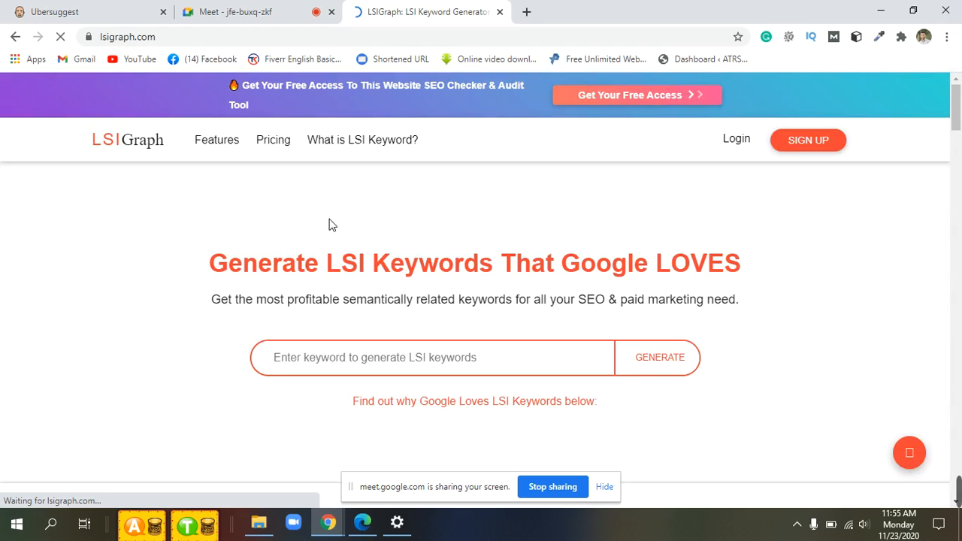
Enter TREE as the keyword in the LSI keyword generator
left_click(451, 359)
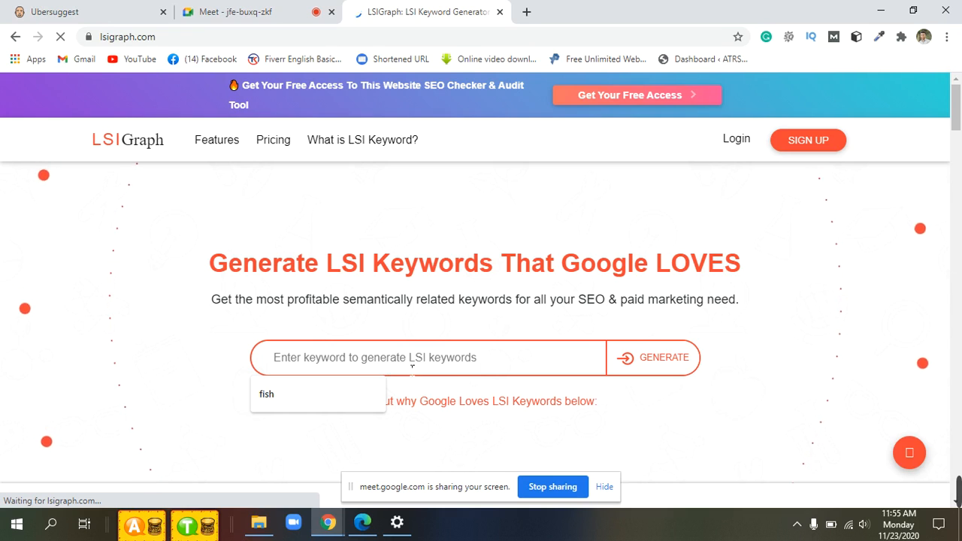
type("T")
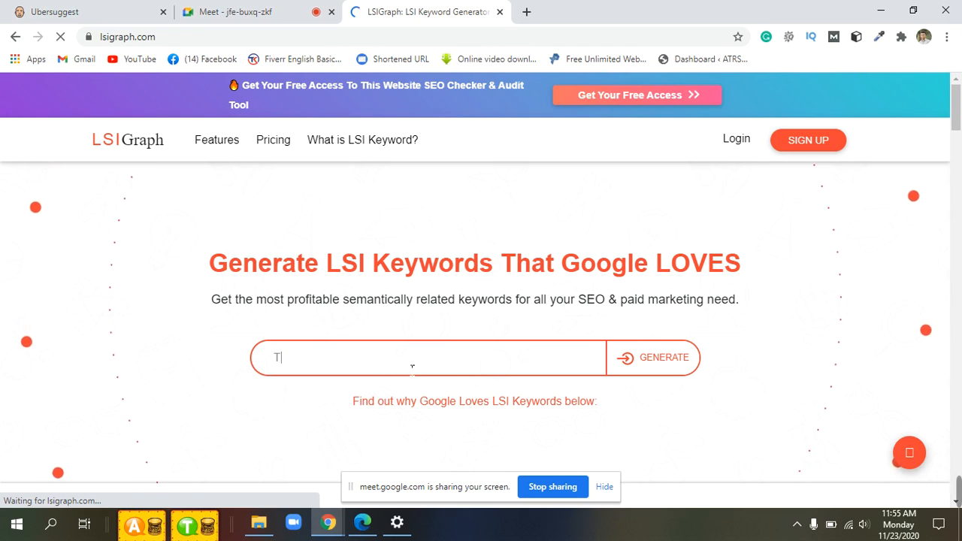
type("REE")
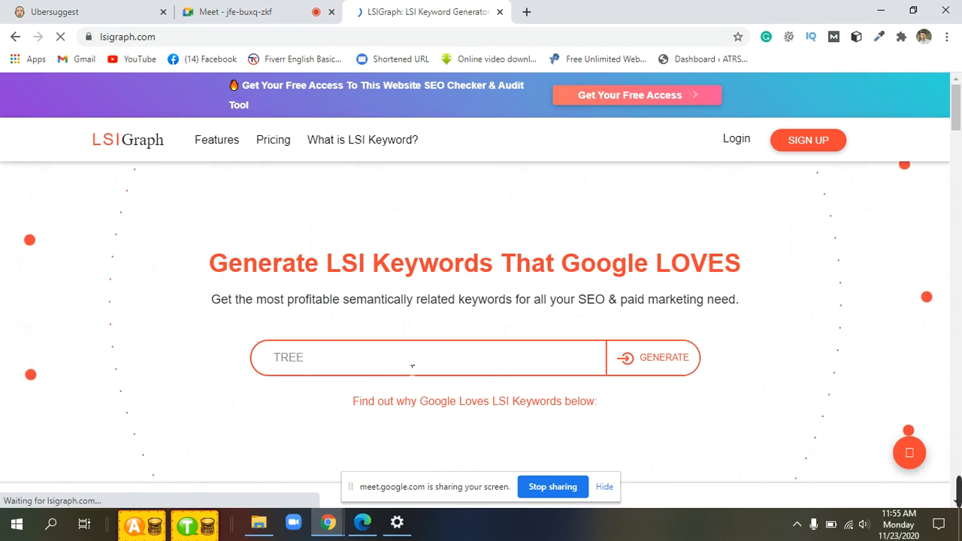
scroll(413, 367, "down", 3)
scroll(432, 338, "up", 3)
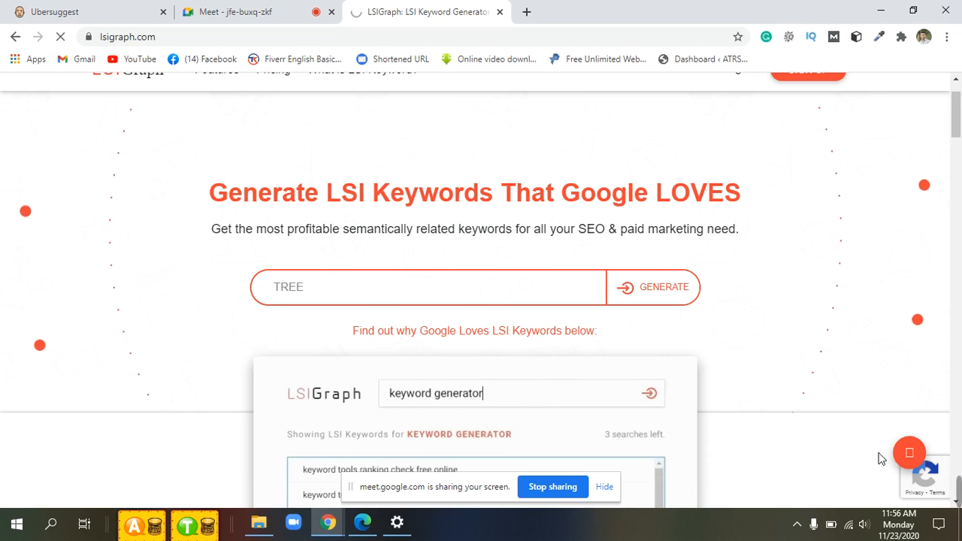
mouse_move(961, 525)
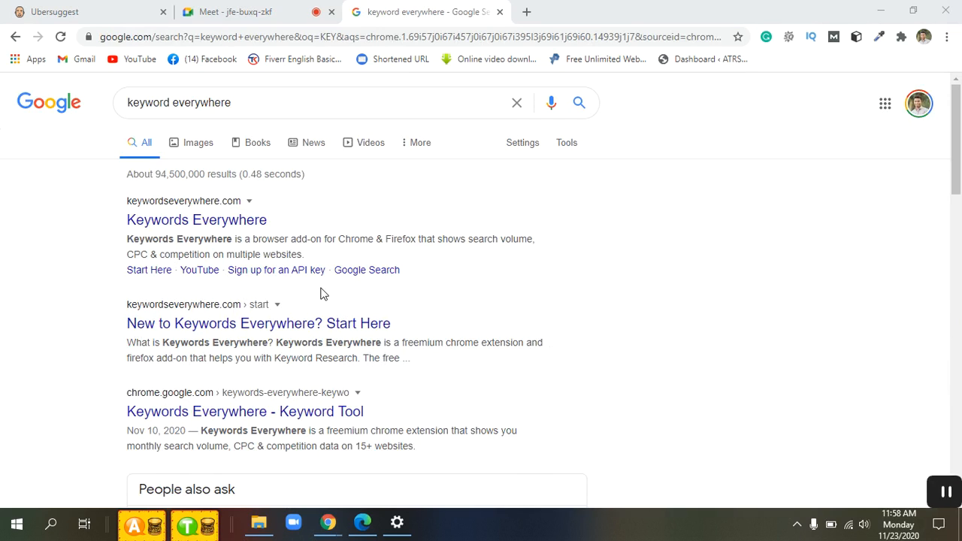
Open the Keywords Everywhere website from the search results and review its homepage and keyword metric descriptions
left_click(214, 222)
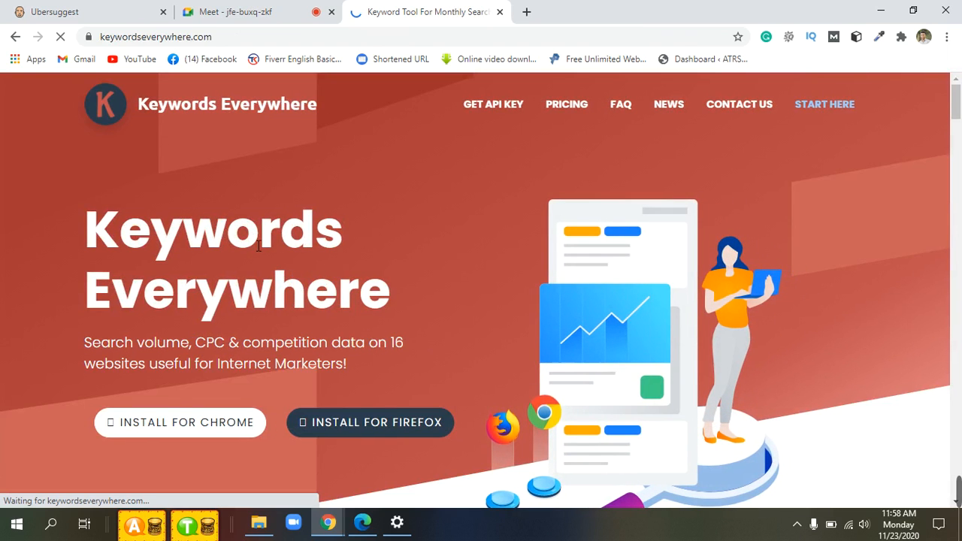
scroll(376, 248, "down", 5)
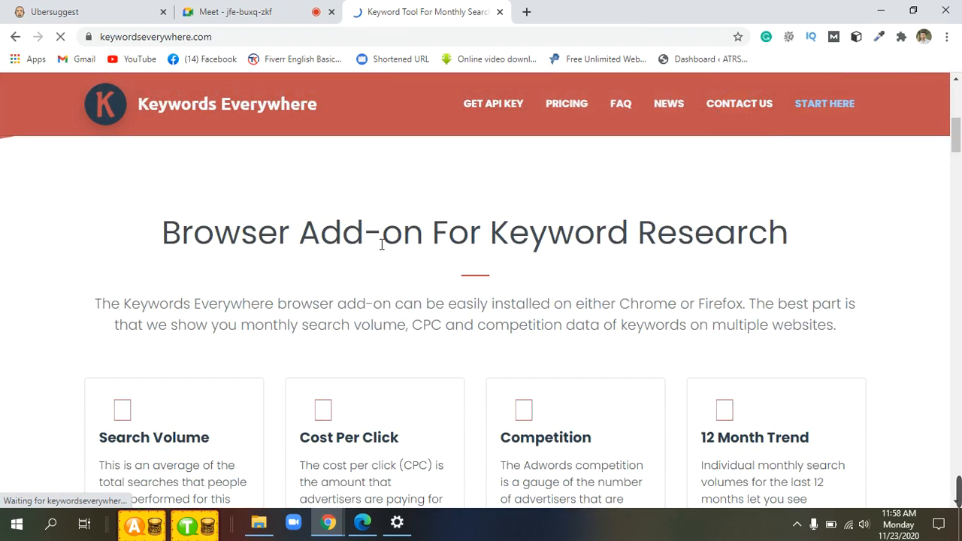
scroll(382, 244, "down", 3)
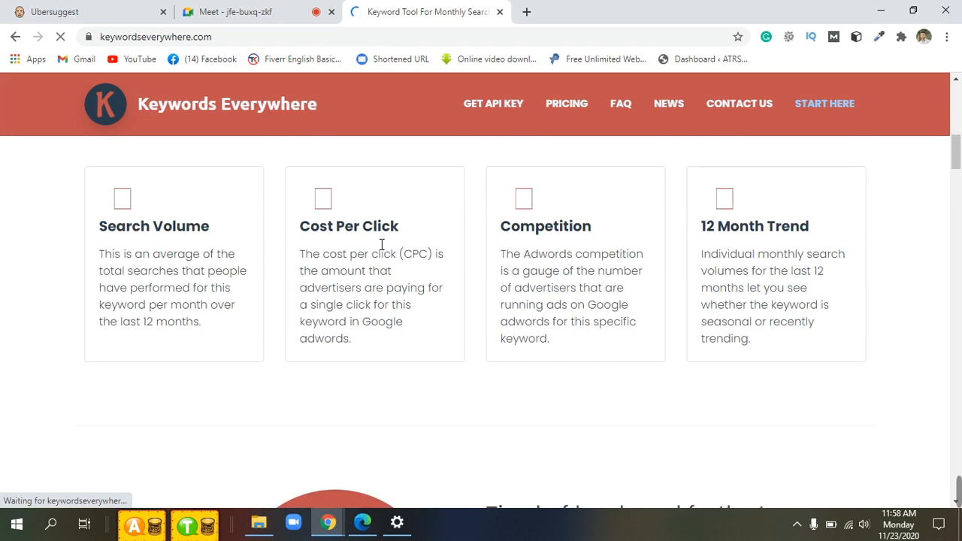
scroll(376, 244, "up", 1)
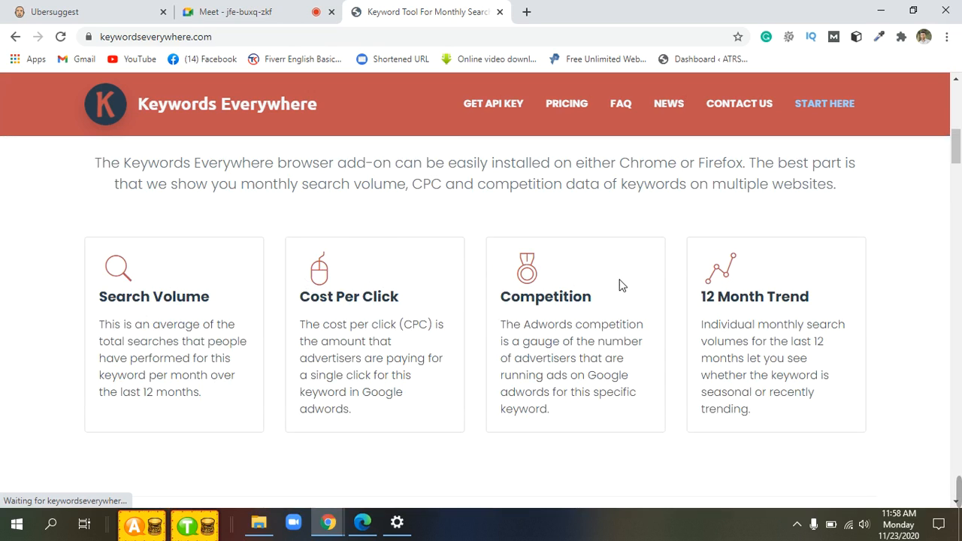
scroll(467, 304, "up", 5)
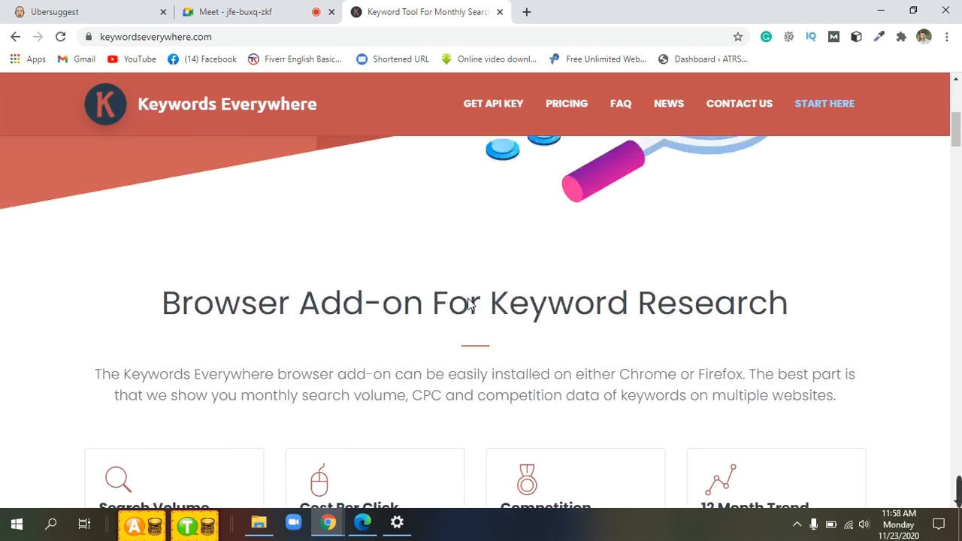
scroll(470, 301, "up", 2)
scroll(470, 297, "up", 1)
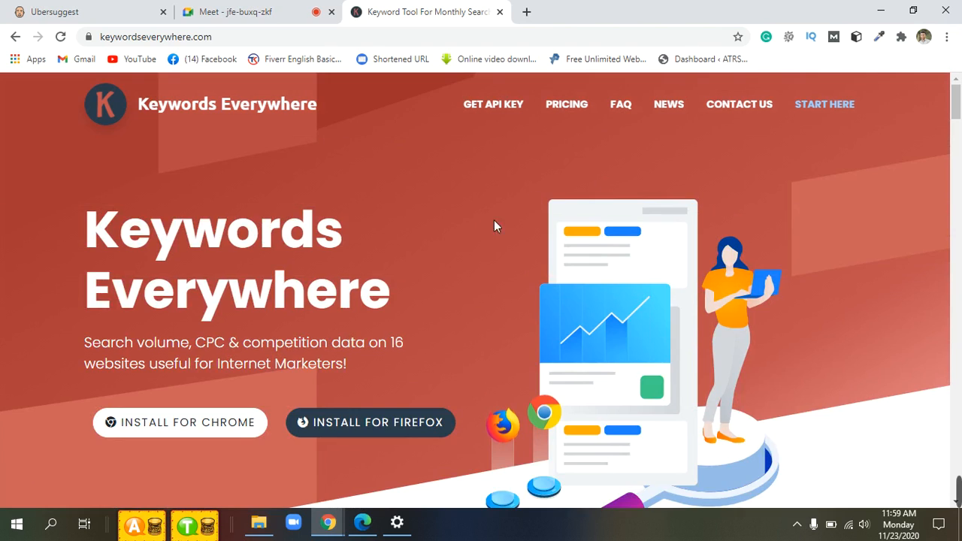
scroll(455, 237, "down", 1)
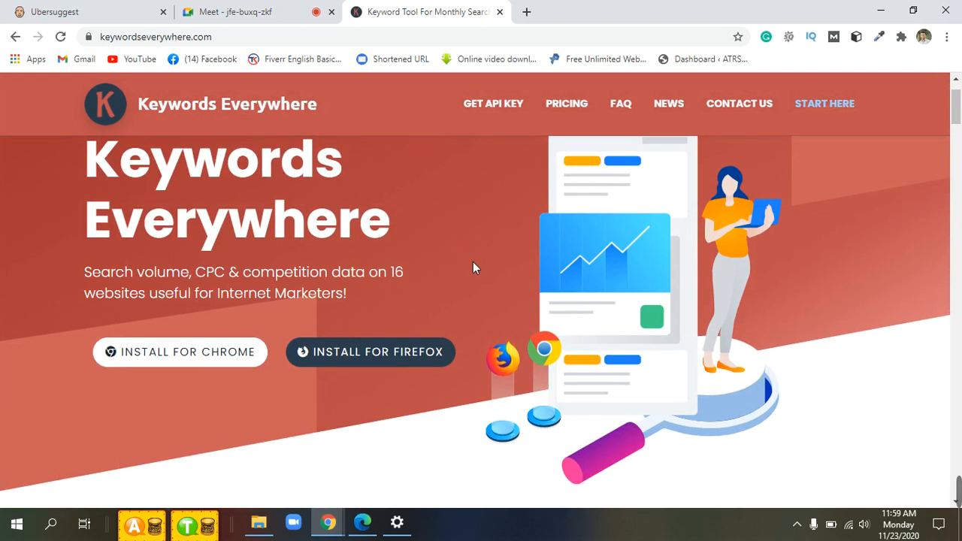
Examine the Keywords Everywhere homepage sections on the browser add-on, the time-saving benefits and the "People Also Search For" data
scroll(485, 257, "up", 1)
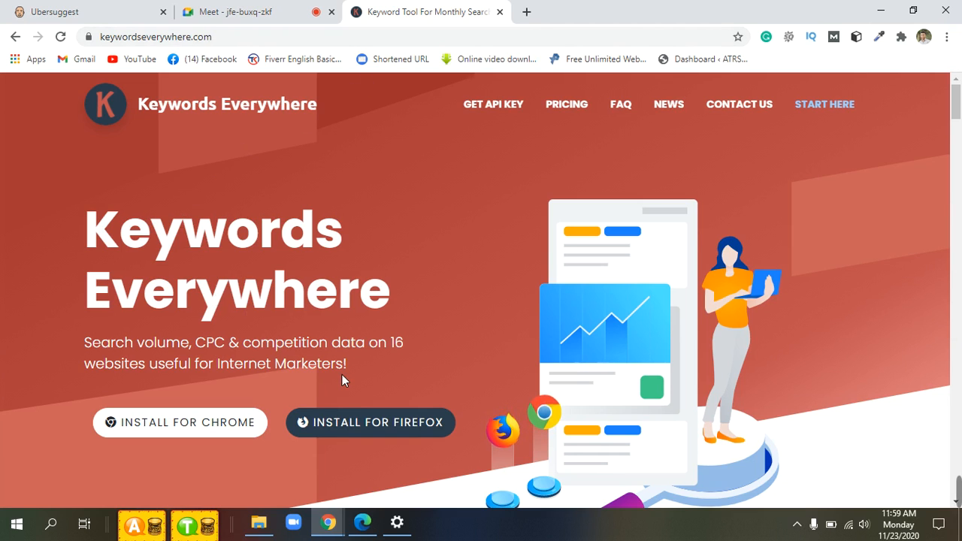
scroll(342, 381, "down", 1)
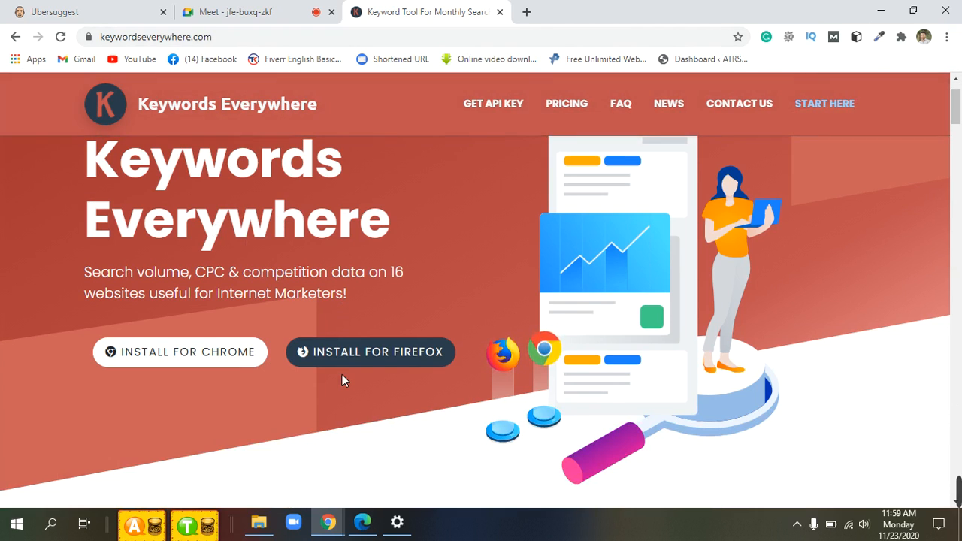
scroll(351, 370, "down", 1)
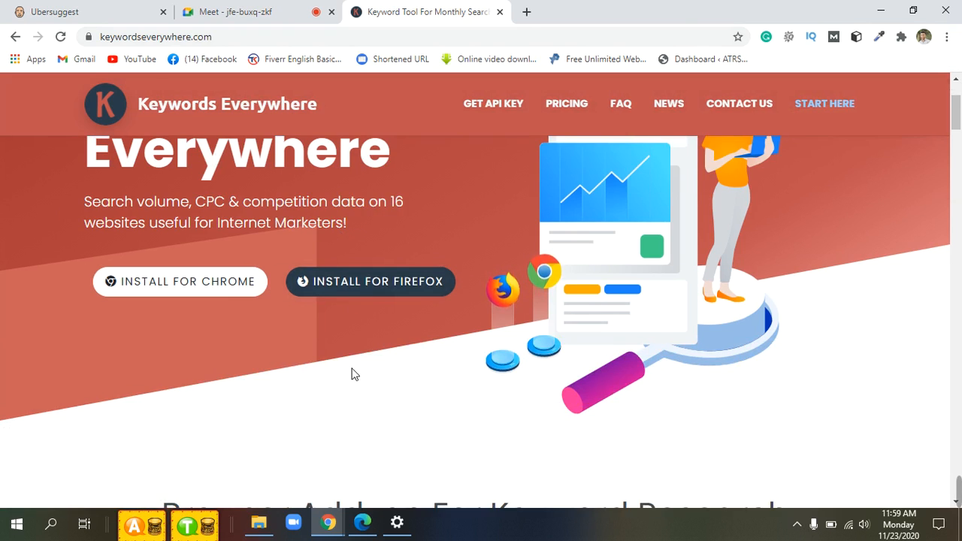
scroll(352, 370, "up", 2)
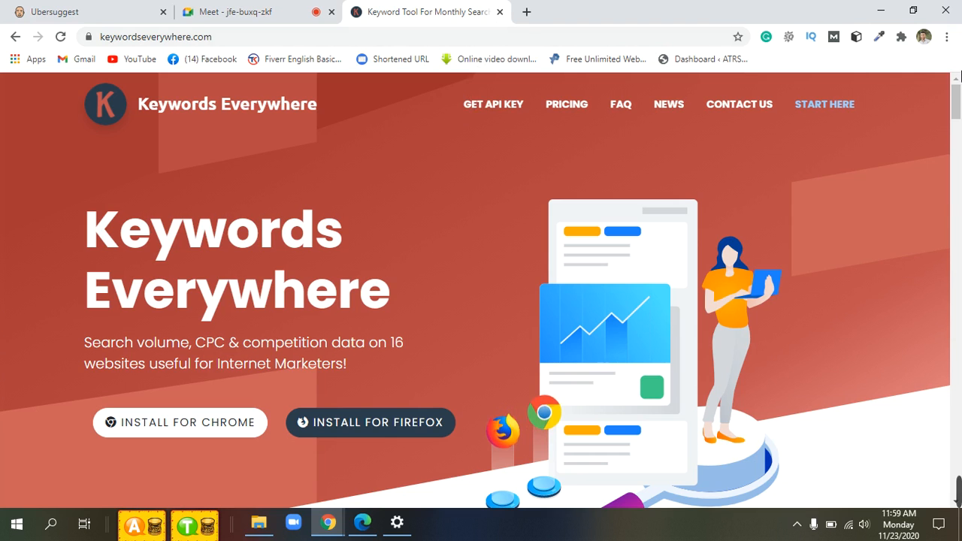
scroll(672, 409, "down", 4)
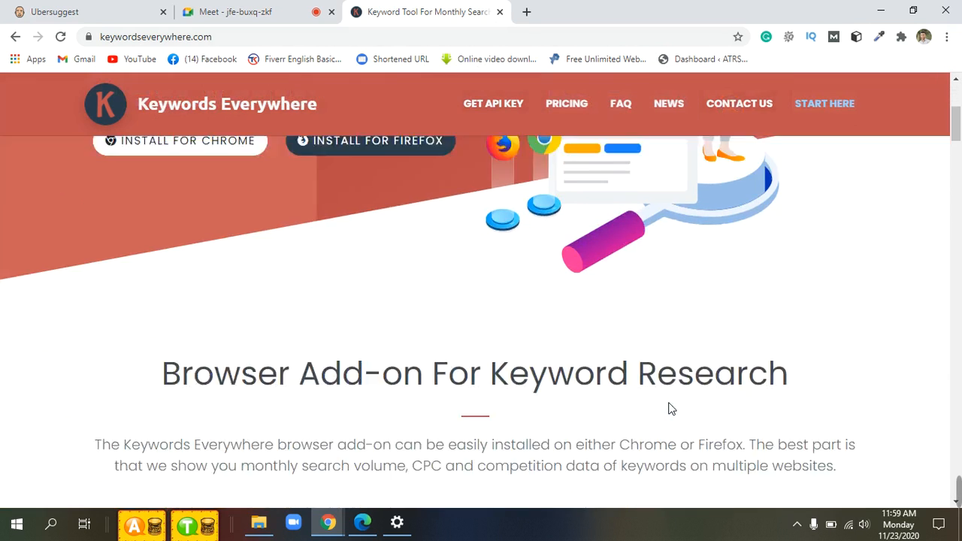
scroll(672, 407, "down", 2)
scroll(670, 393, "down", 5)
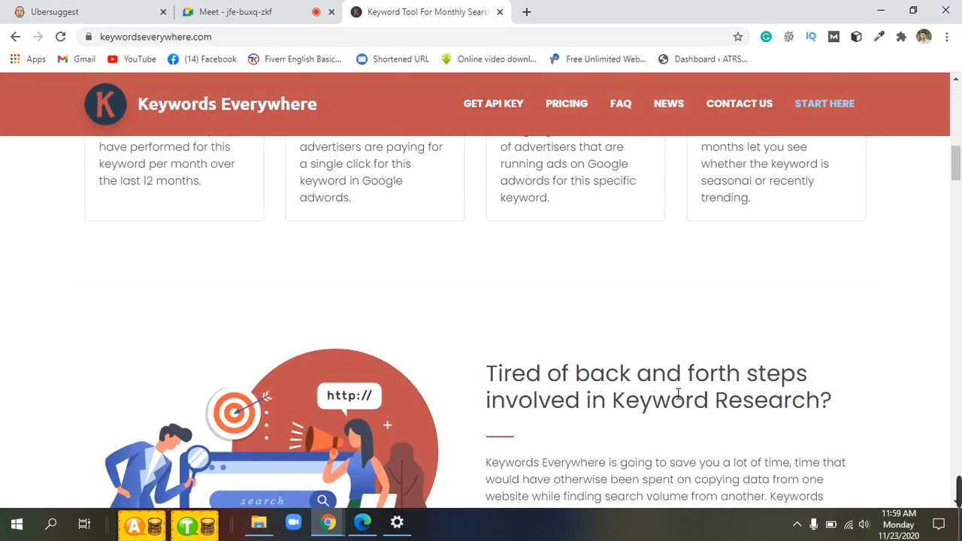
scroll(678, 394, "down", 10)
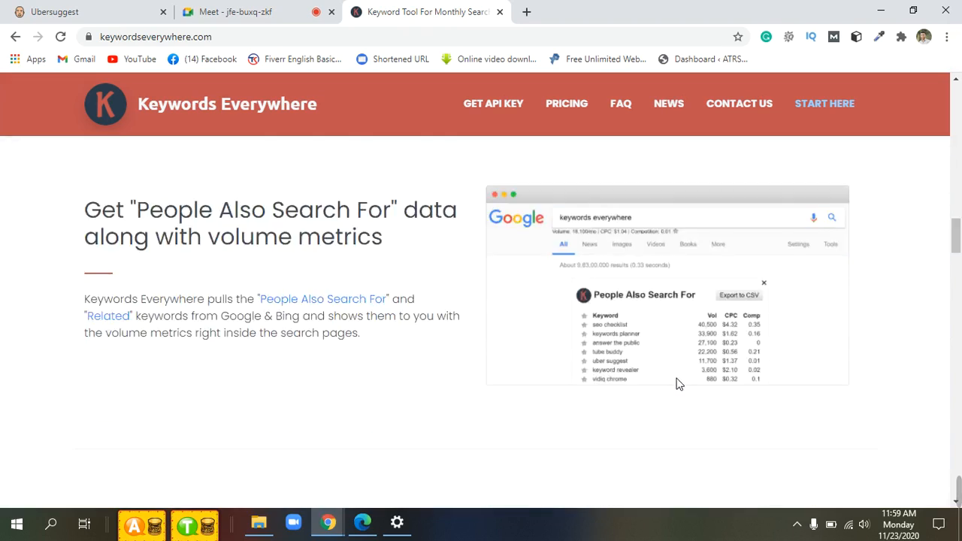
scroll(679, 385, "down", 10)
scroll(680, 379, "up", 13)
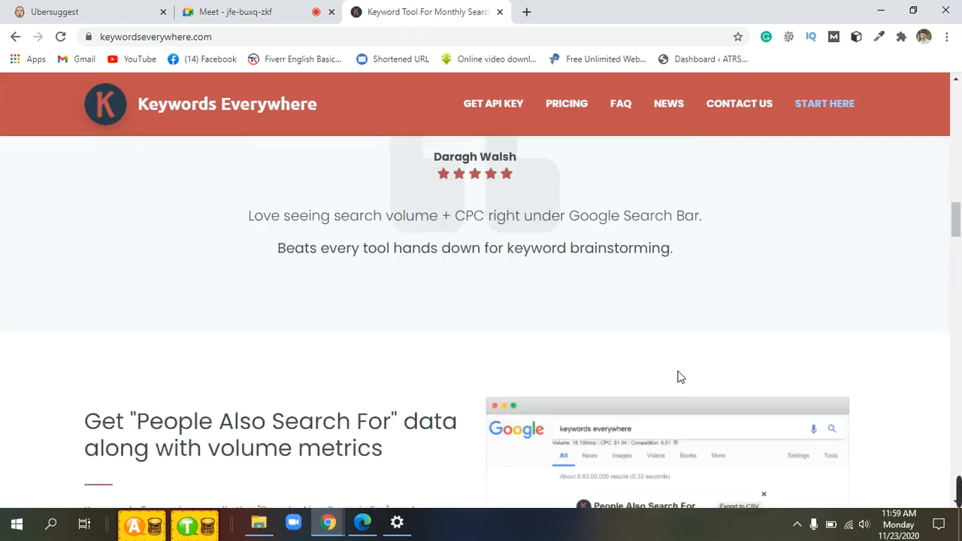
scroll(681, 376, "up", 15)
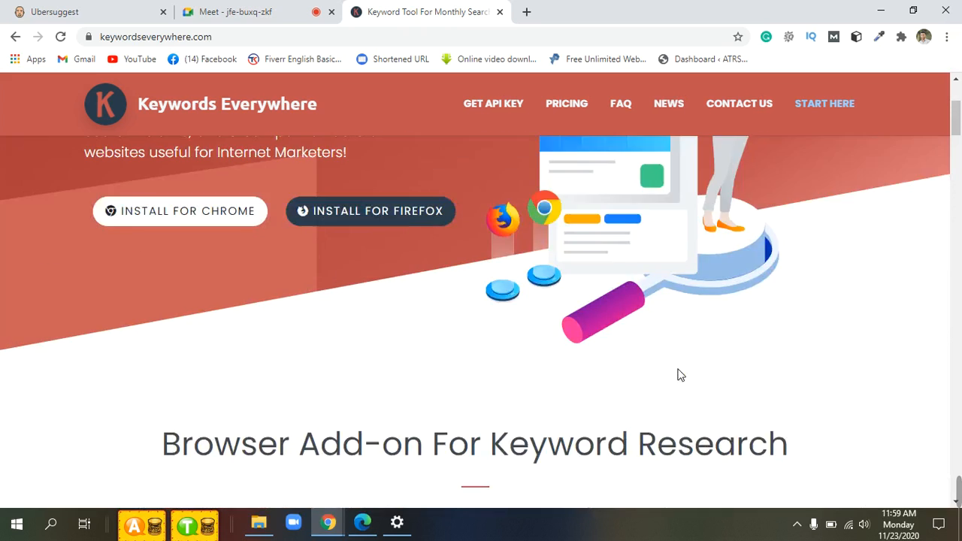
scroll(679, 374, "up", 3)
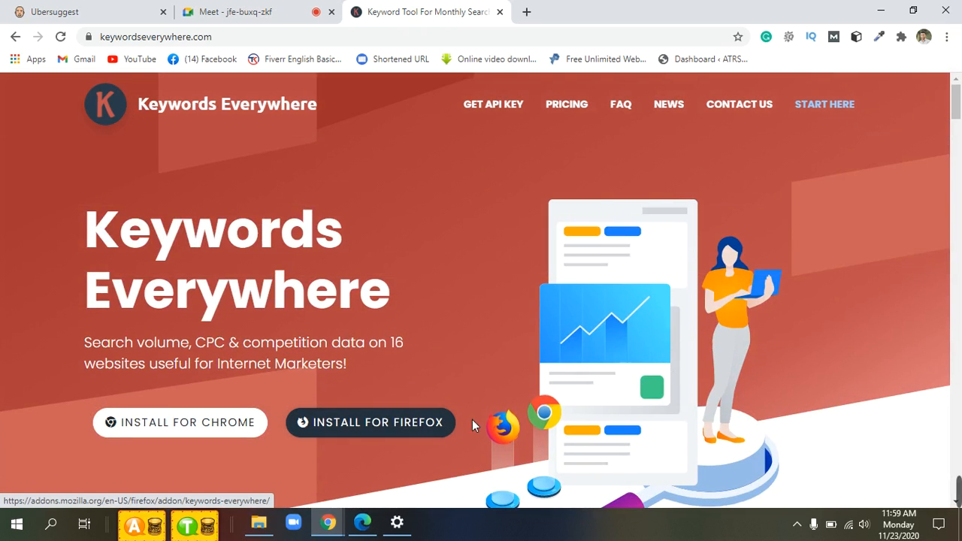
Open the Chrome Web Store page for installing the Keywords Everywhere extension from its homepage
left_click(169, 429)
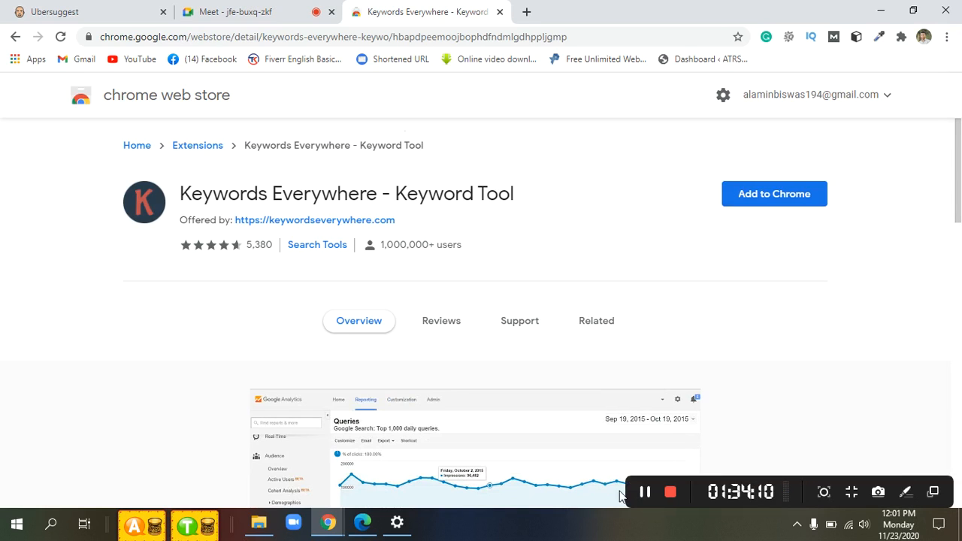
left_click(644, 492)
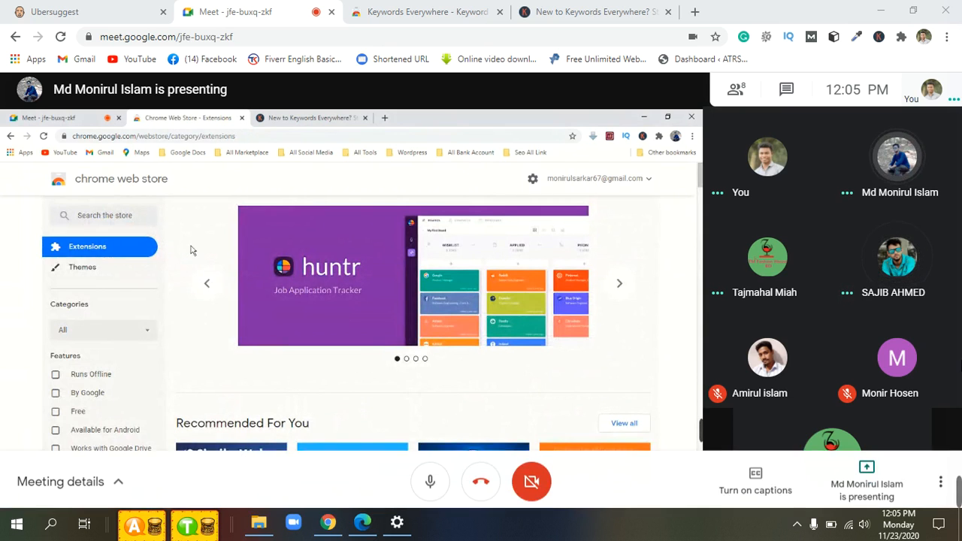
Raise the computer's speaker volume to 81 to hear the meeting presenter better
left_click(864, 525)
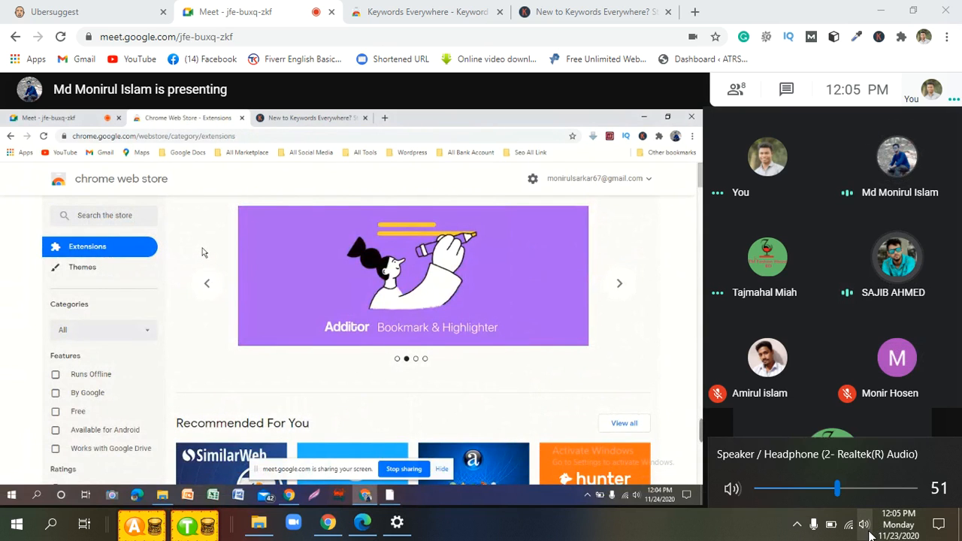
scroll(898, 466, "up", 20)
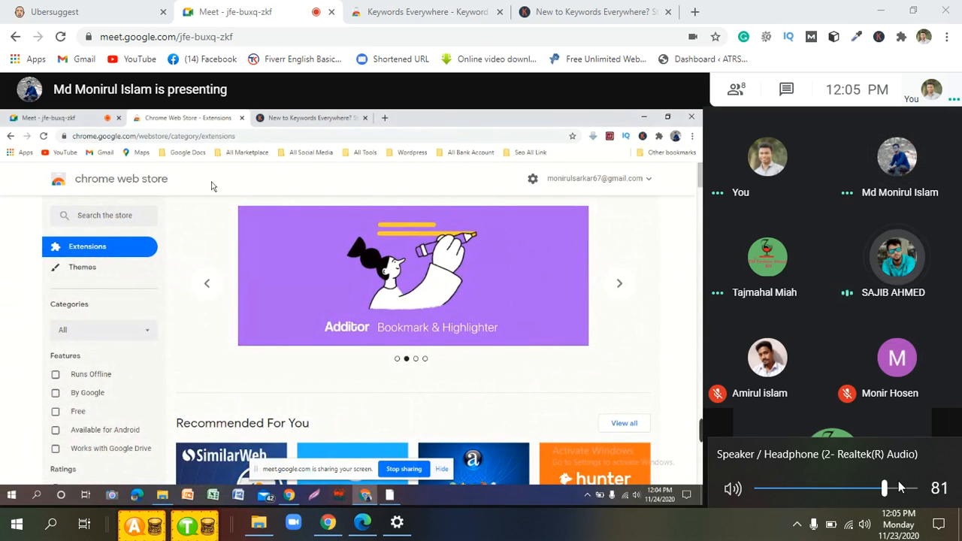
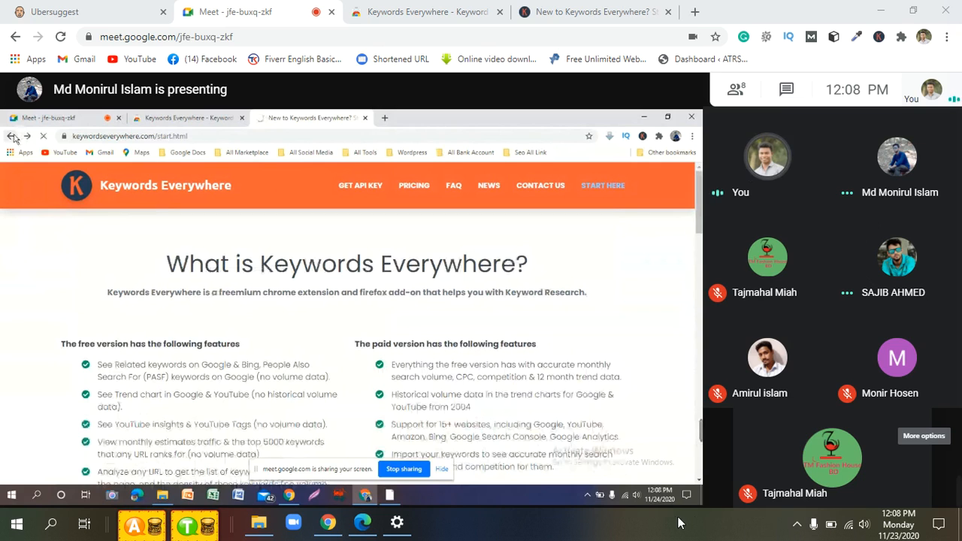
Mute your own microphone in the Google Meet call while the other participant is presenting
mouse_move(936, 491)
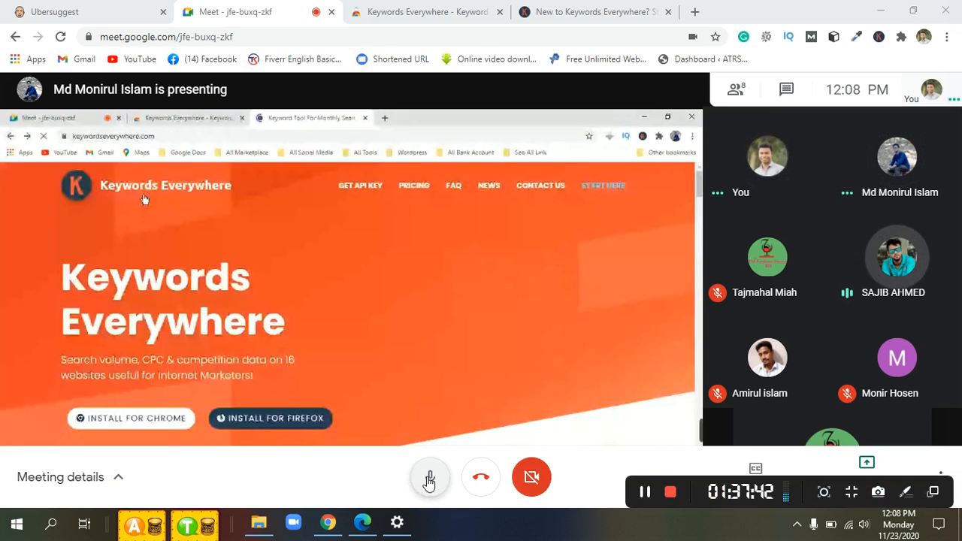
left_click(429, 480)
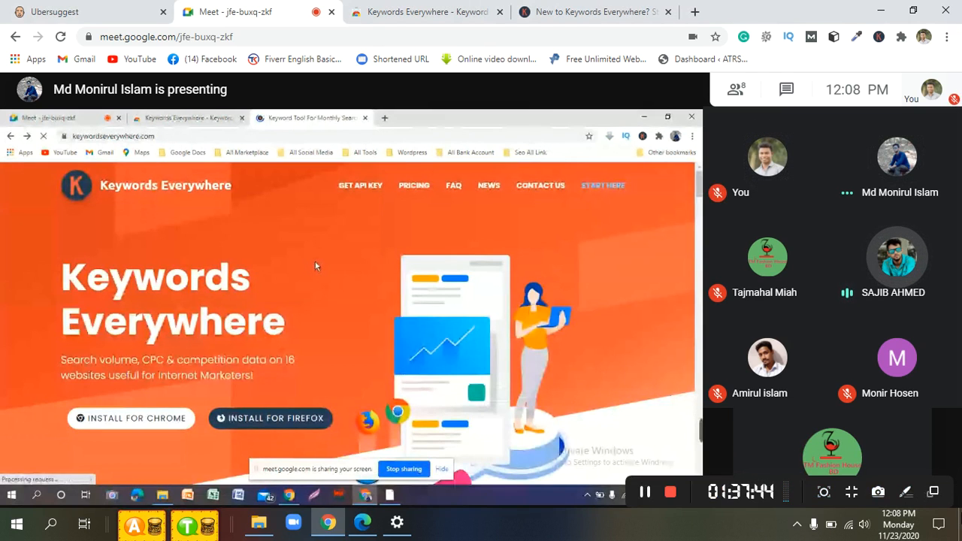